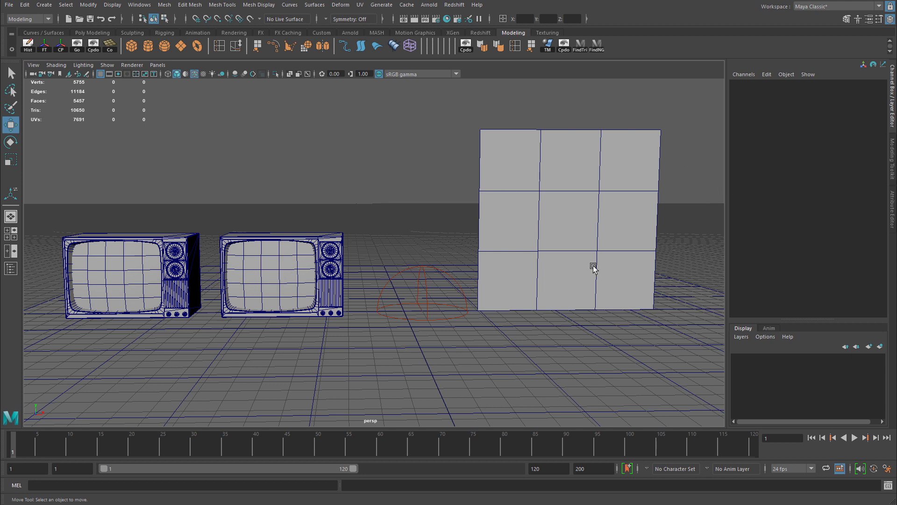
# Step: Select the dome light and run a quick Redshift test render of both TVs, then close it
pyautogui.click(421, 271)
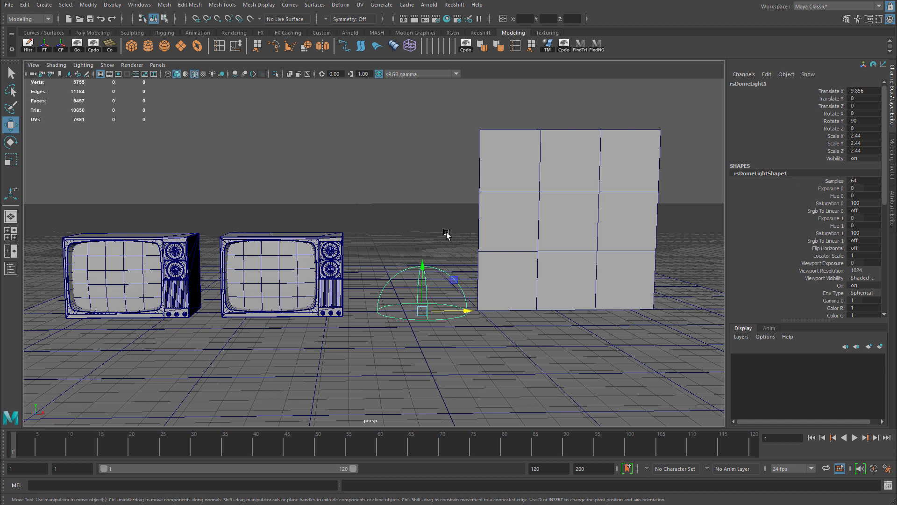
pyautogui.click(476, 33)
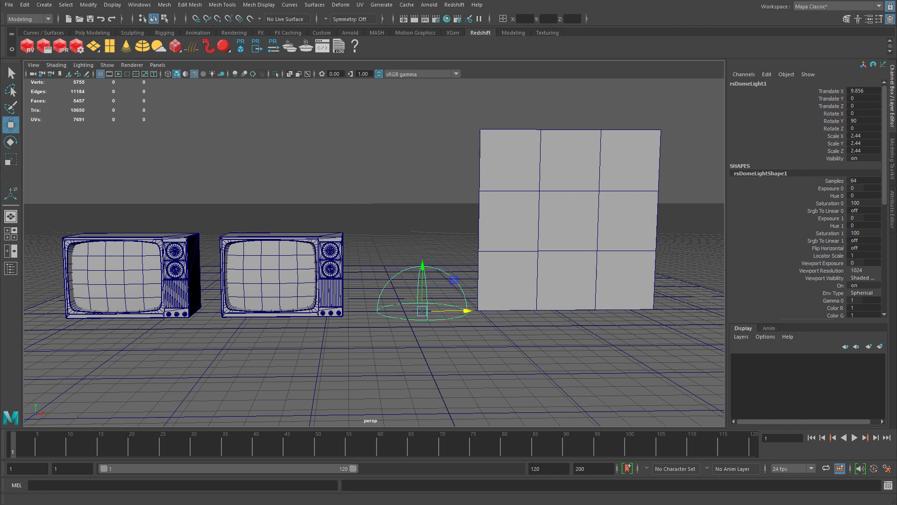
pyautogui.click(27, 46)
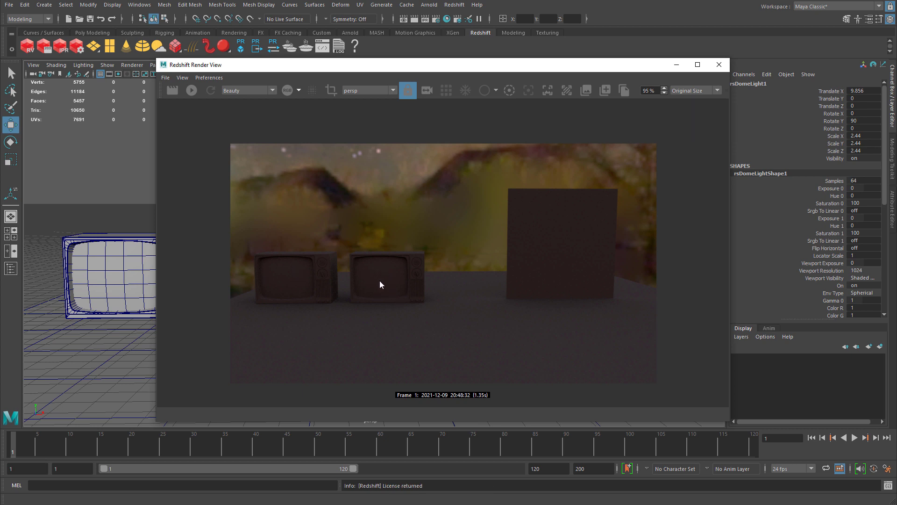
pyautogui.click(721, 66)
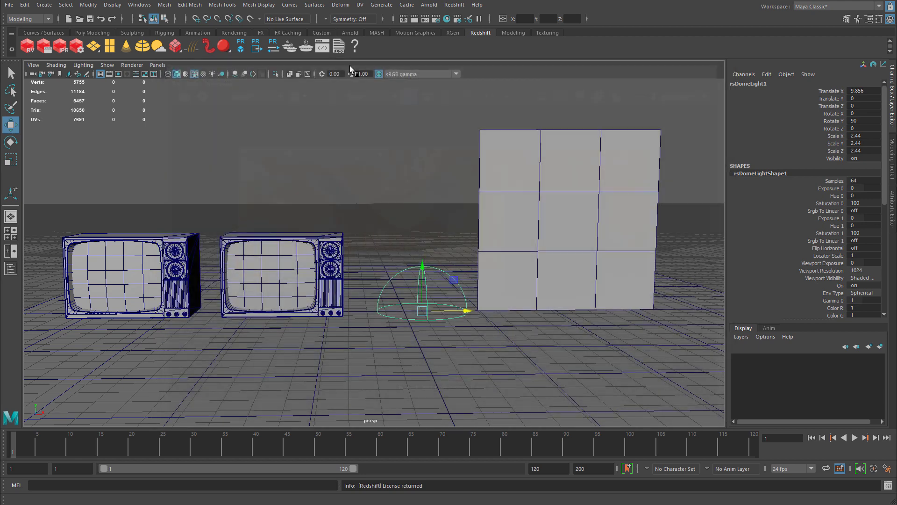
# Step: Create a new RedshiftMaterial (rsMaterial1) in Hypershade
pyautogui.click(447, 19)
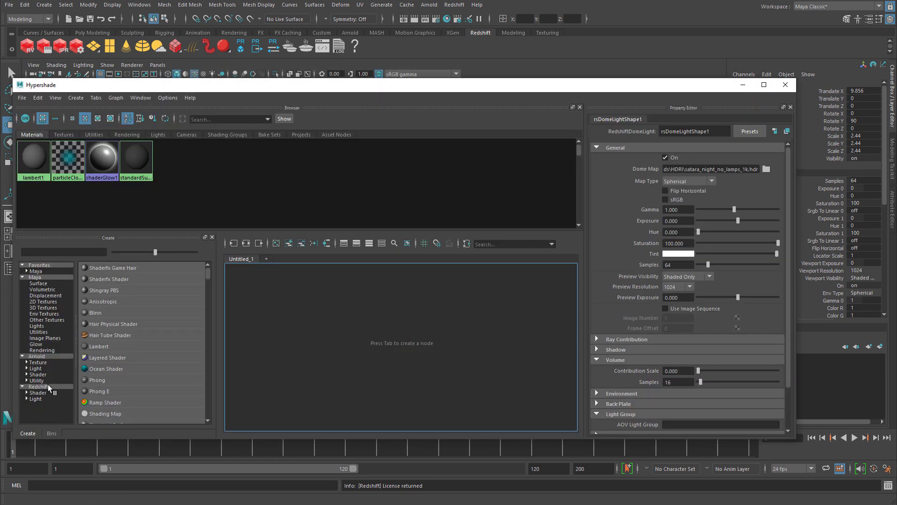
pyautogui.click(46, 386)
pyautogui.click(118, 316)
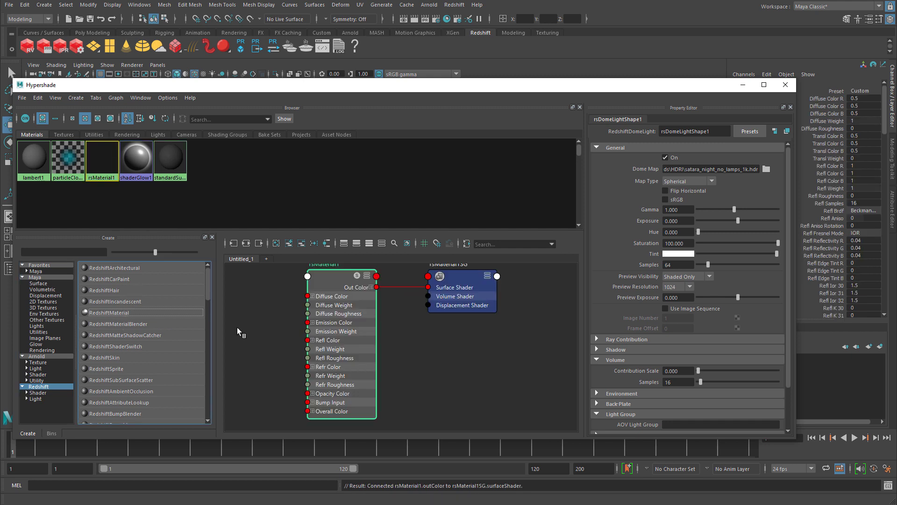
# Step: Set the material's BRDF to GGX and Fresnel Type to Metalness, and expand its Overall emission settings
pyautogui.click(678, 305)
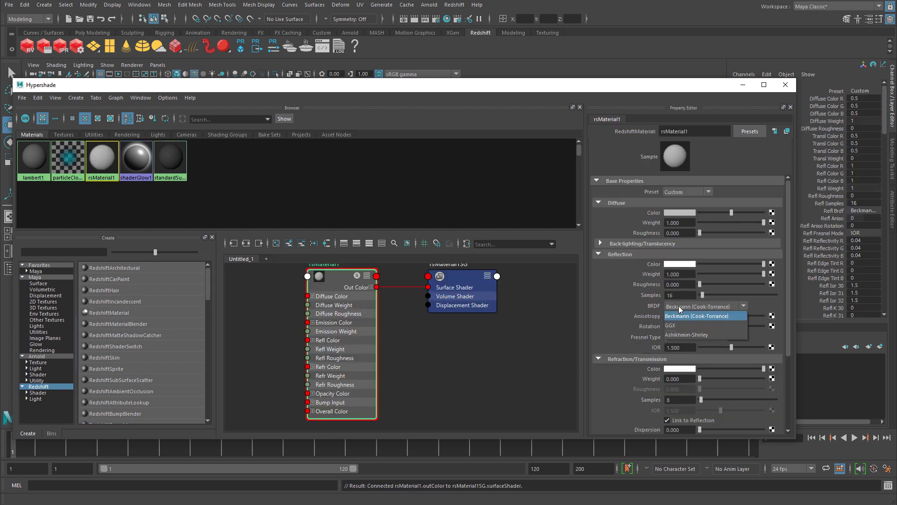
pyautogui.click(676, 326)
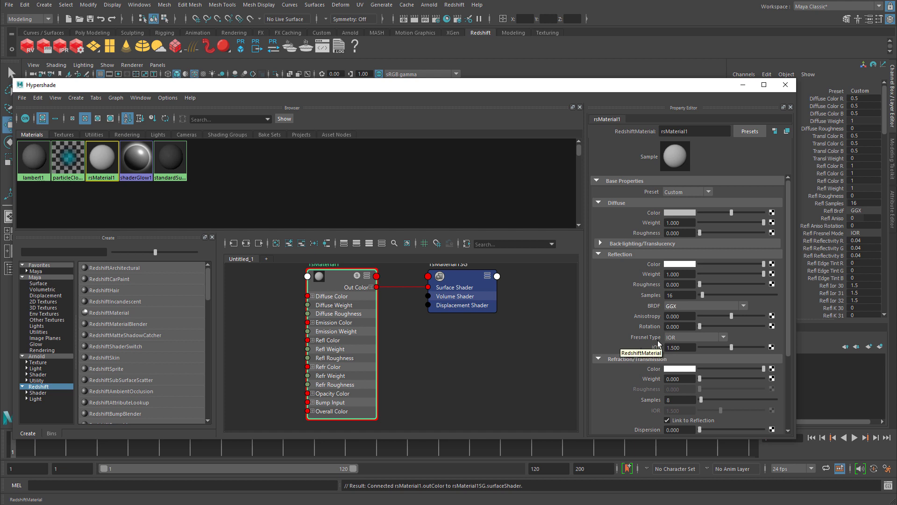
pyautogui.click(682, 338)
pyautogui.click(685, 365)
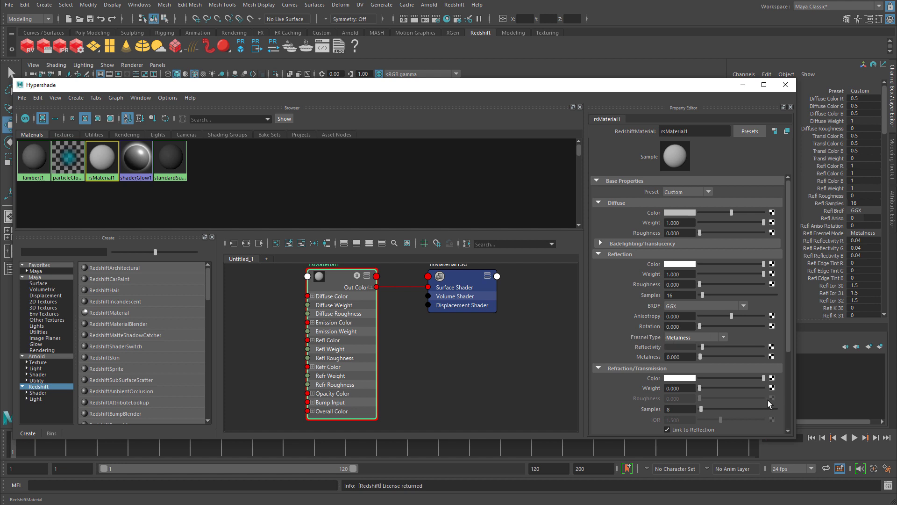
pyautogui.scroll(-5, 685, 347)
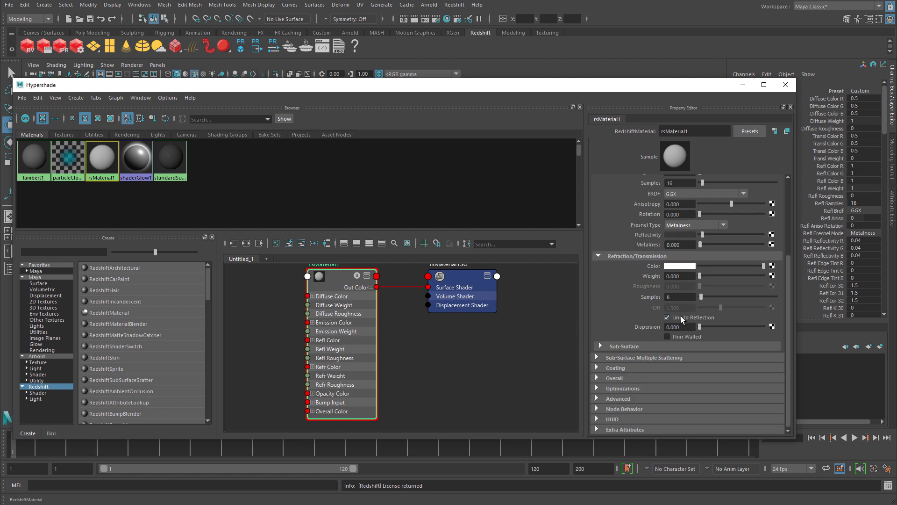
pyautogui.click(620, 378)
pyautogui.scroll(-3, 620, 380)
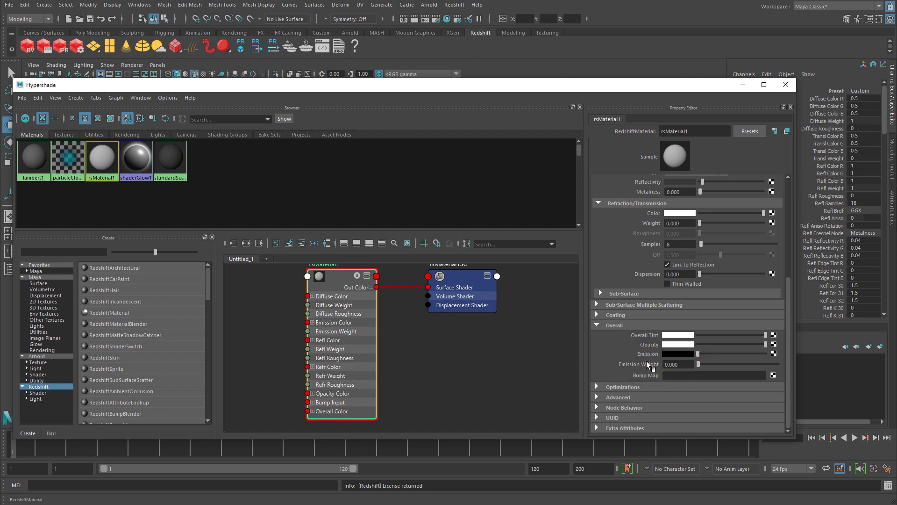
pyautogui.moveTo(796, 440); pyautogui.dragTo(718, 451)
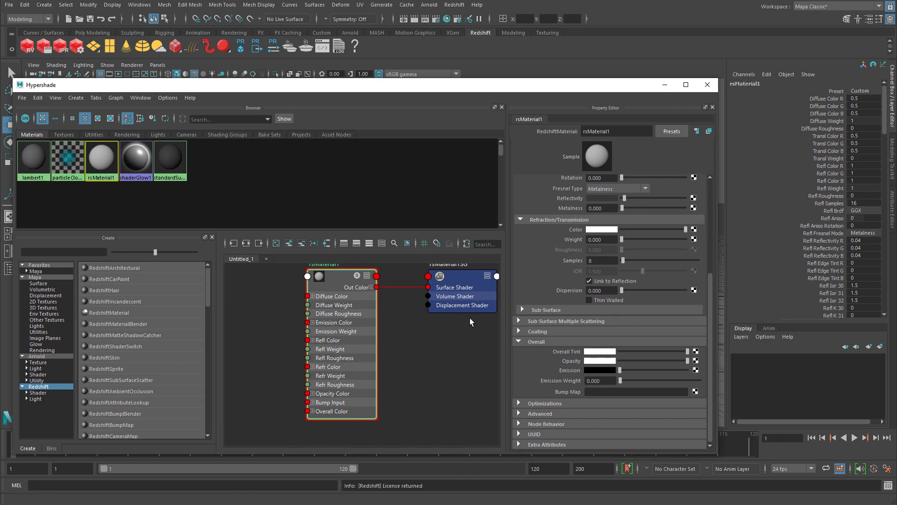
# Step: Close Hypershade, select the left TV and frame both TVs in the viewport
pyautogui.click(707, 84)
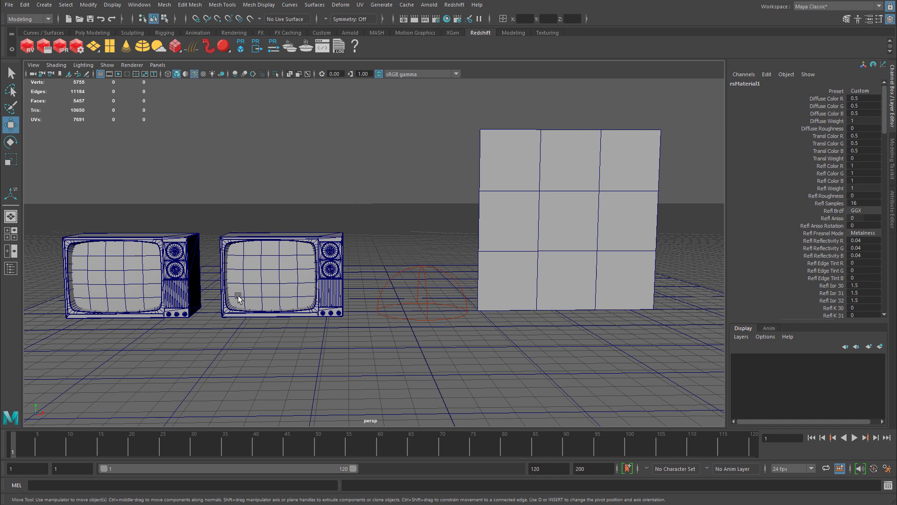
pyautogui.click(114, 263)
pyautogui.keyDown('alt'); pyautogui.moveTo(264, 284); pyautogui.dragTo(485, 299, button='right'); pyautogui.keyUp('alt')
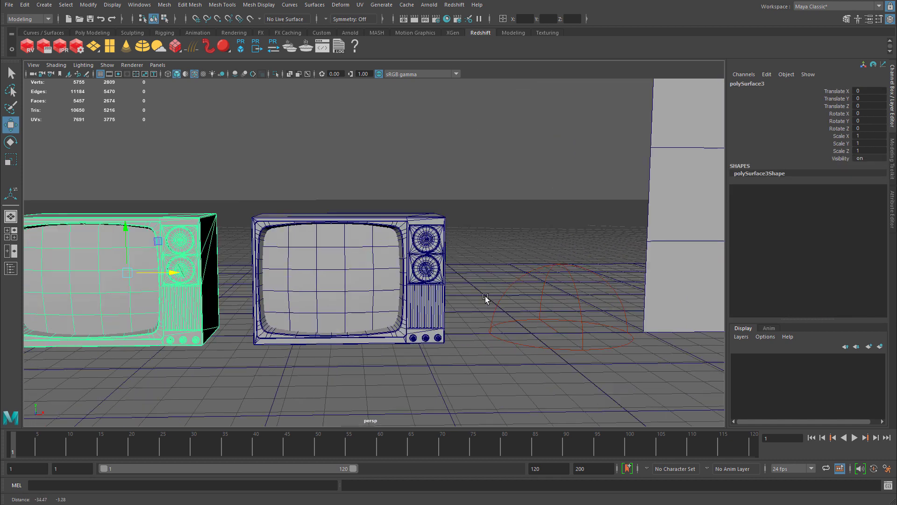
pyautogui.press('[')
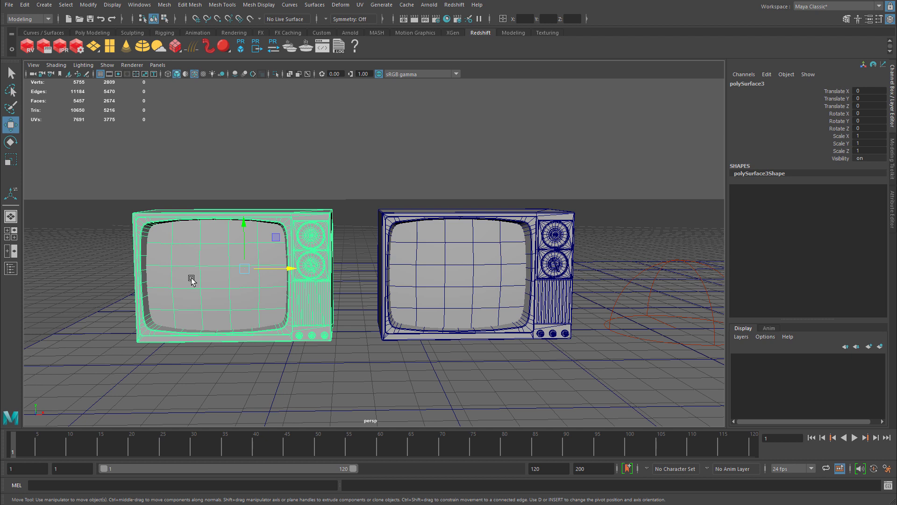
# Step: Assign rsMaterial1 to the left TV's screen faces
pyautogui.moveTo(199, 248); pyautogui.dragTo(199, 270, button='right')
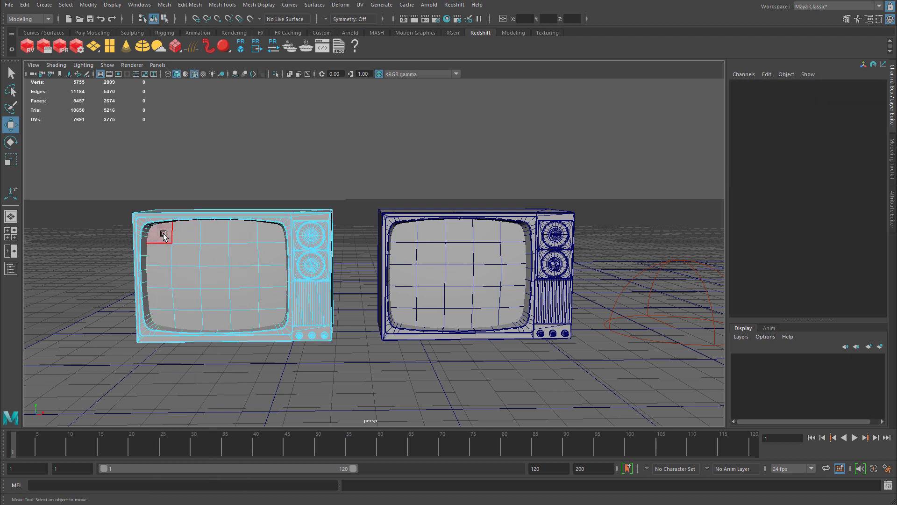
pyautogui.click(198, 263)
pyautogui.moveTo(191, 248); pyautogui.dragTo(258, 503, button='right')
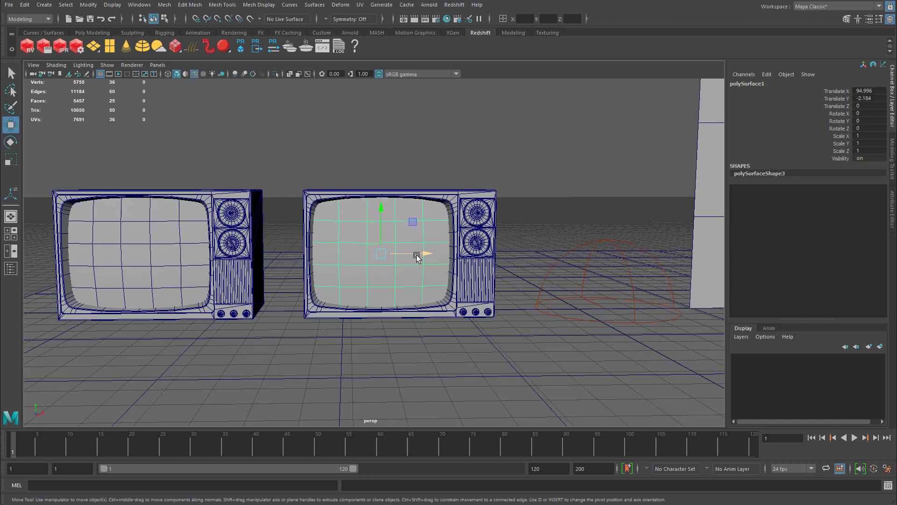
pyautogui.moveTo(411, 254); pyautogui.dragTo(514, 254)
pyautogui.hotkey('ctrl', 'z')
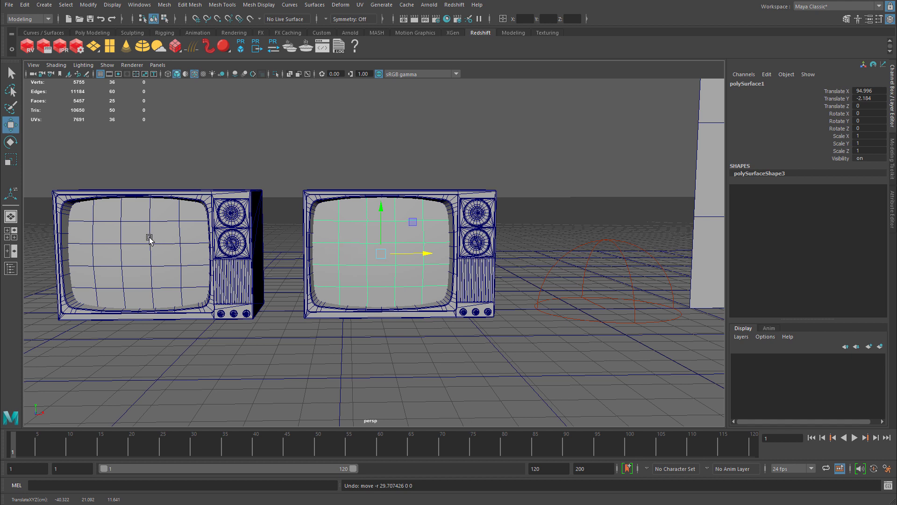
# Step: Give the right TV's screen faces rsMaterial1 and open the Redshift Render View
pyautogui.rightClick(352, 232)
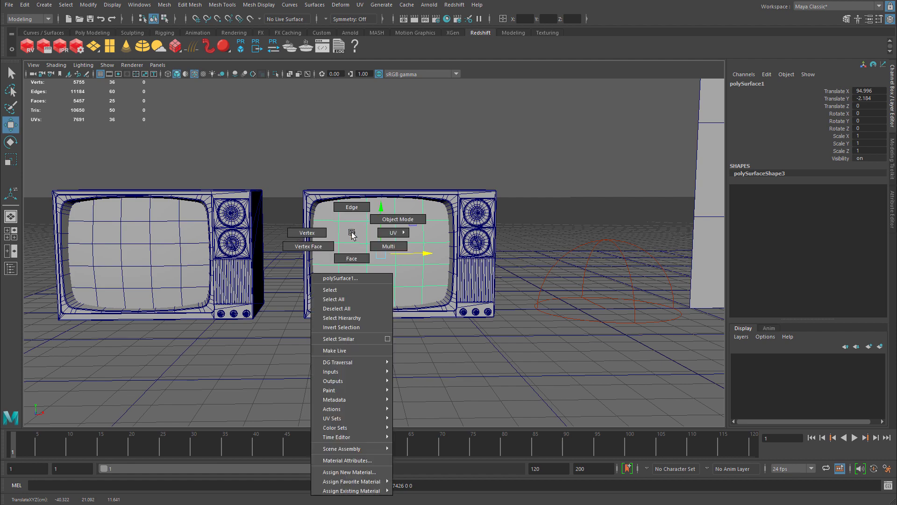
pyautogui.moveTo(361, 297); pyautogui.dragTo(361, 322, button='right')
pyautogui.keyDown('alt'); pyautogui.moveTo(374, 322); pyautogui.dragTo(405, 229, button='middle'); pyautogui.keyUp('alt')
pyautogui.moveTo(401, 169); pyautogui.dragTo(448, 411, button='right')
pyautogui.keyDown('alt'); pyautogui.moveTo(415, 300); pyautogui.dragTo(453, 321, button='middle'); pyautogui.keyUp('alt')
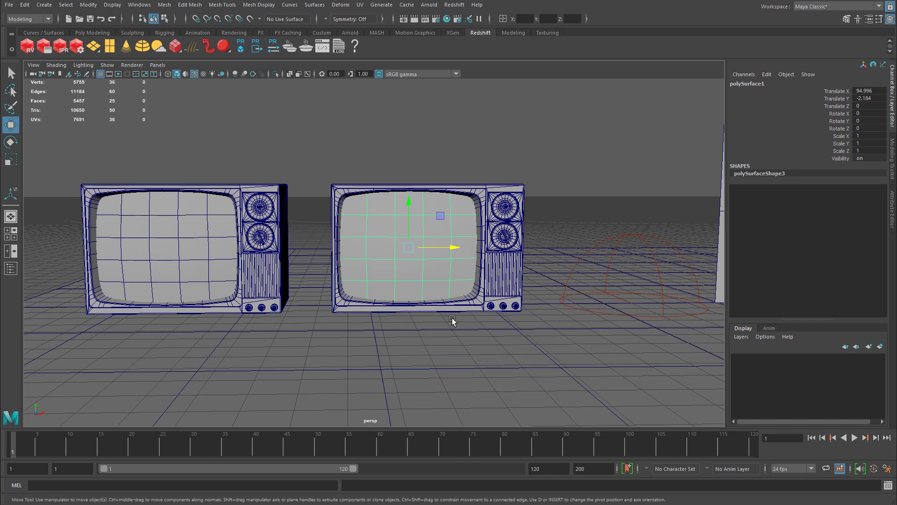
pyautogui.click(23, 49)
# Step: Render both TVs, start Redshift IPR, and show polySurfaceShape3's attributes in the Attribute Editor
pyautogui.click(47, 81)
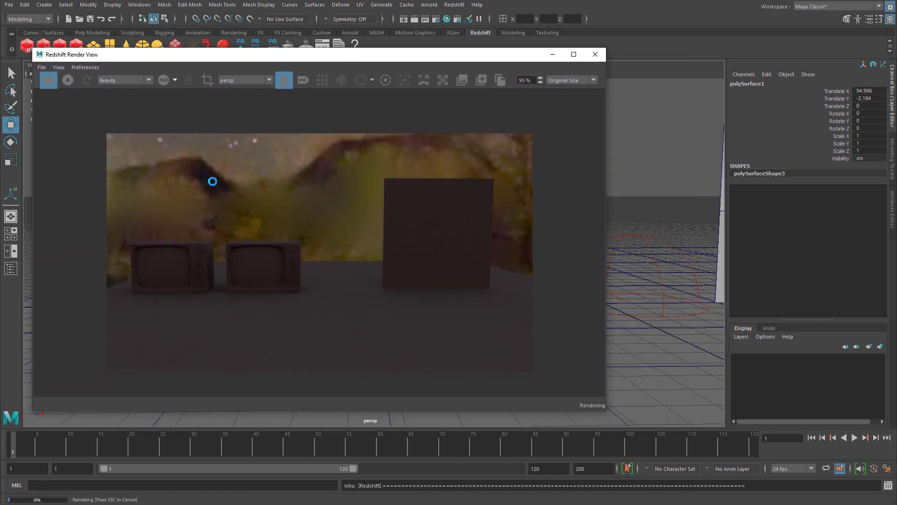
pyautogui.click(68, 83)
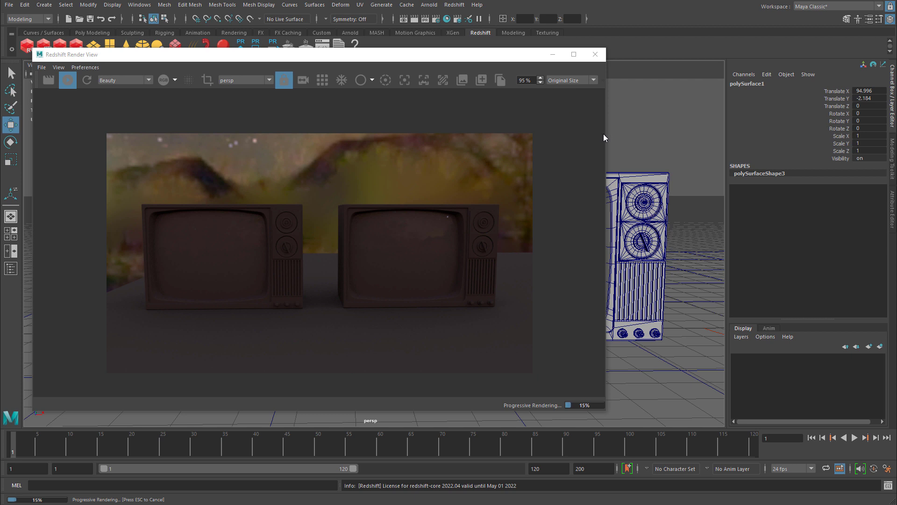
pyautogui.moveTo(606, 136); pyautogui.dragTo(567, 136)
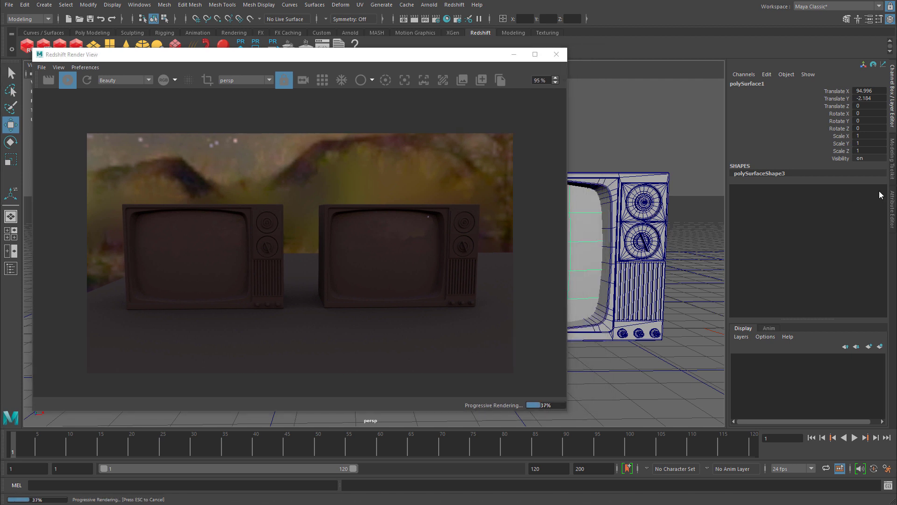
pyautogui.click(892, 205)
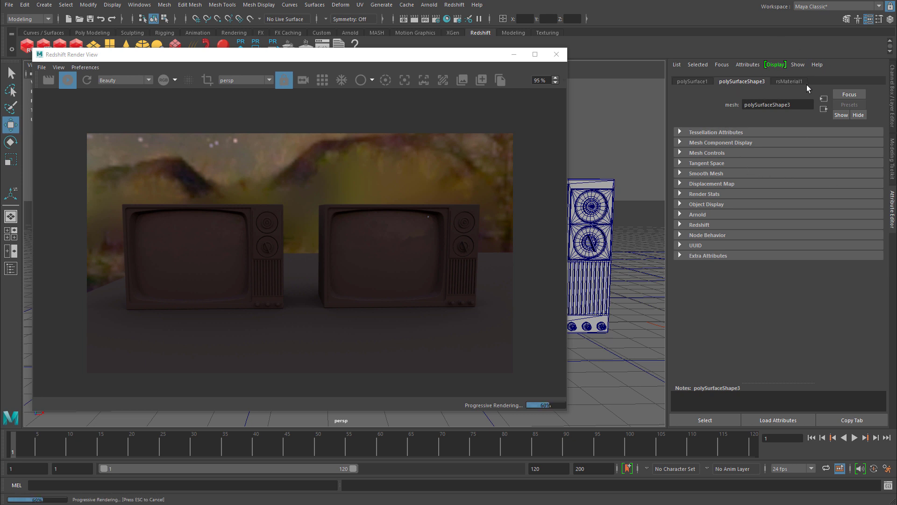
# Step: In rsMaterial1's attributes, raise the Emission colour to grey and select the Emission Weight field
pyautogui.click(791, 82)
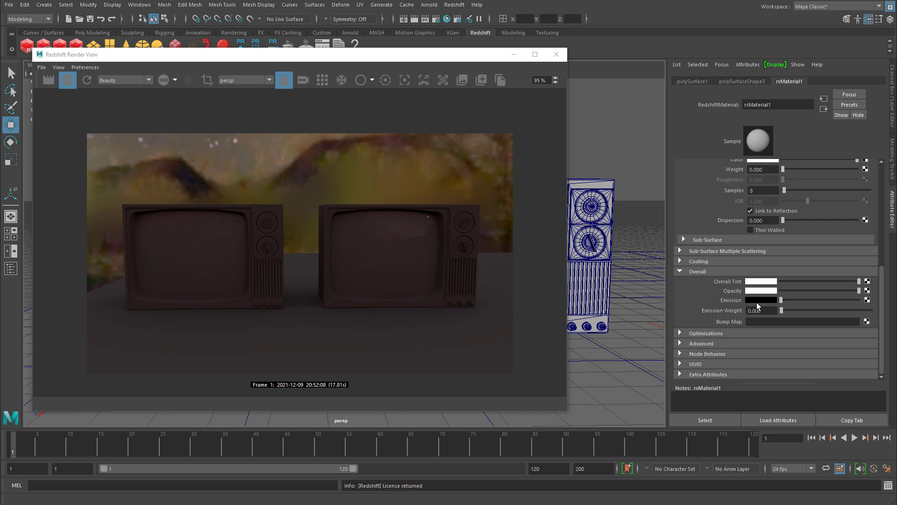
pyautogui.moveTo(781, 299); pyautogui.dragTo(818, 299)
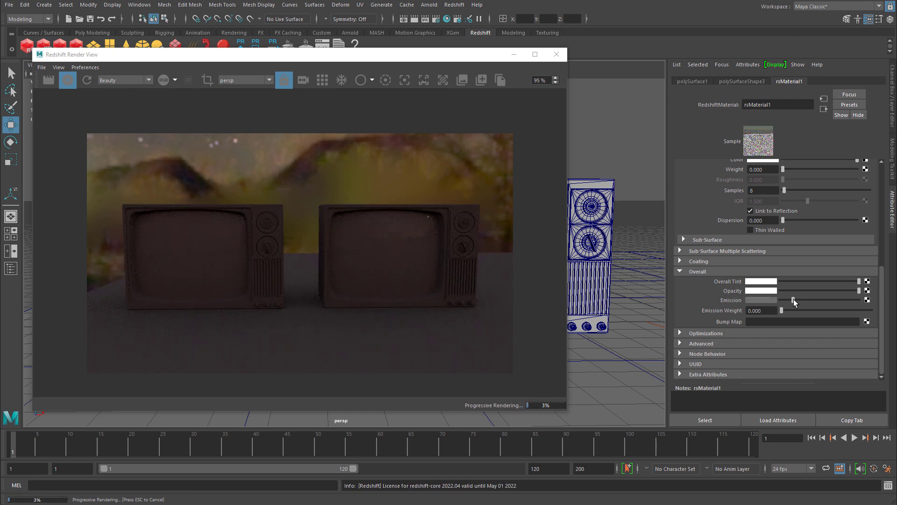
pyautogui.click(759, 299)
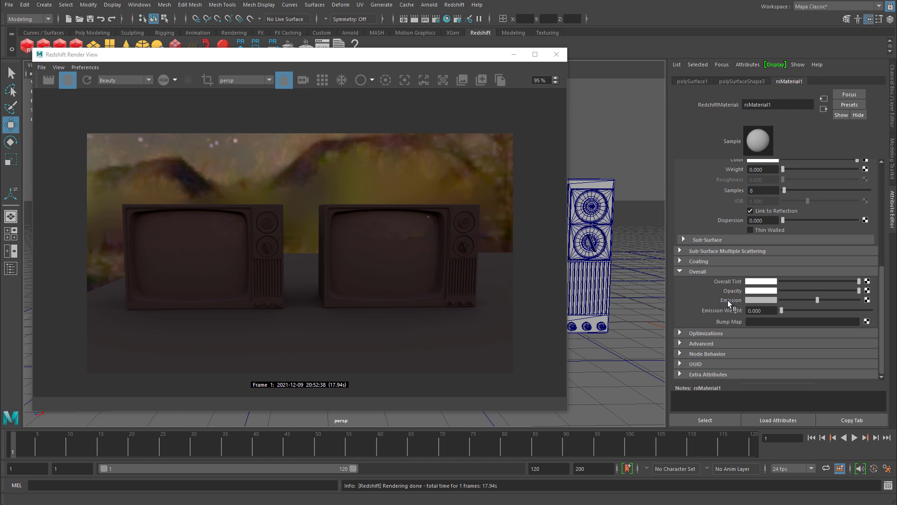
pyautogui.click(772, 311)
# Step: Try Emission Weight values of 1 and 2, settling back at 1
pyautogui.press('Return')
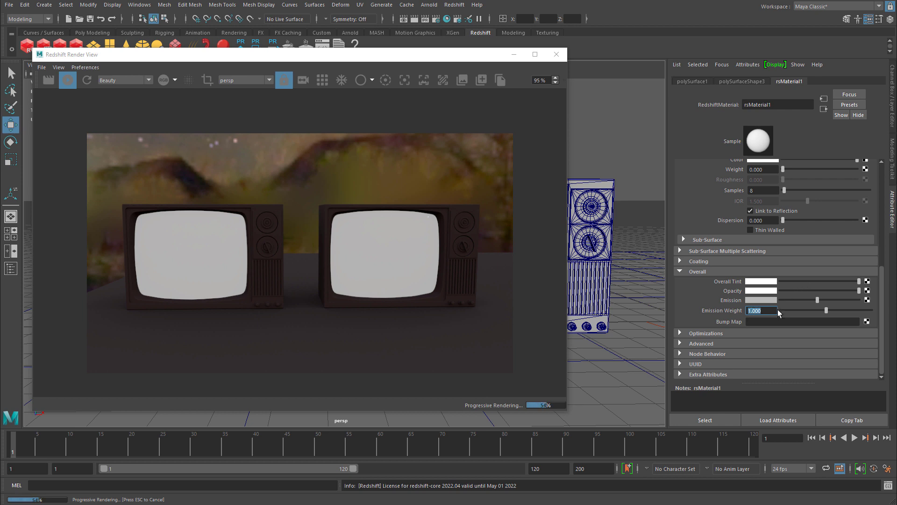
pyautogui.write('2')
pyautogui.press('Return')
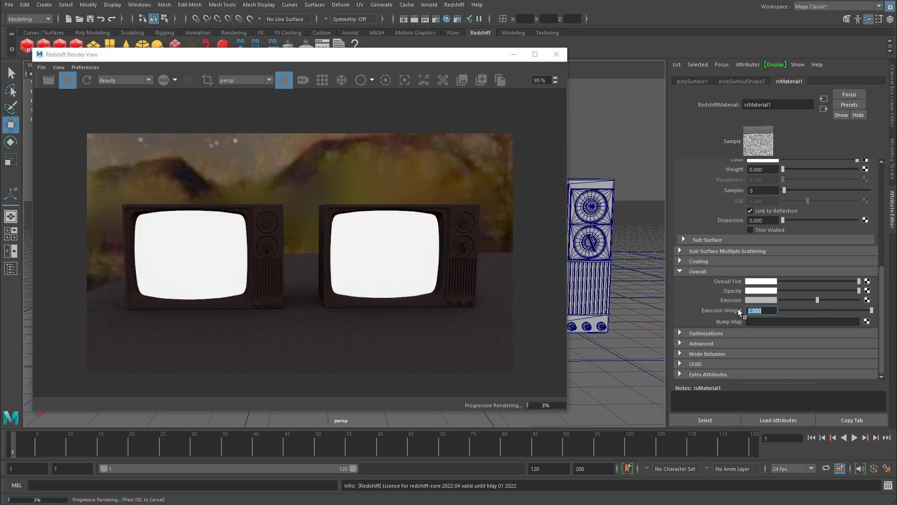
pyautogui.write('1')
pyautogui.press('Return')
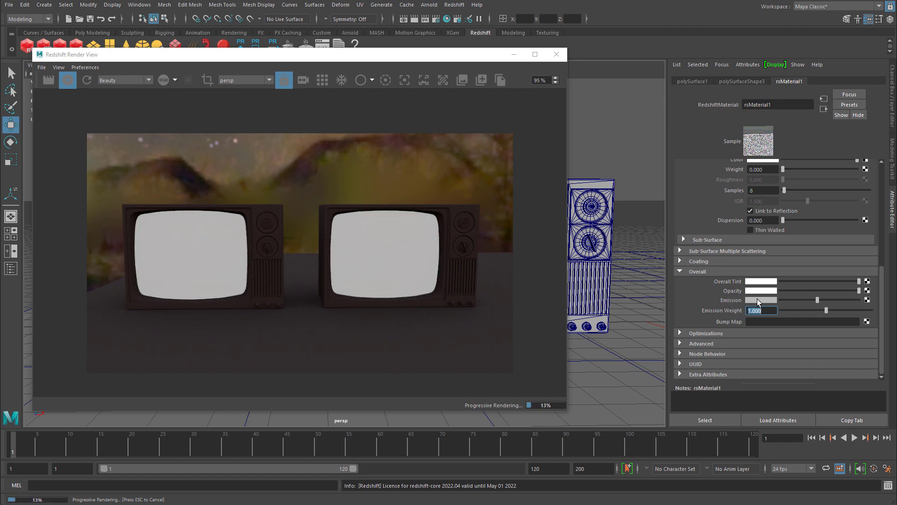
# Step: Brighten the Emission colour and shift its hue to blue, around 237
pyautogui.moveTo(818, 300)
pyautogui.mouseDown()
pyautogui.moveTo(802, 301)
pyautogui.moveTo(834, 301)
pyautogui.mouseUp()
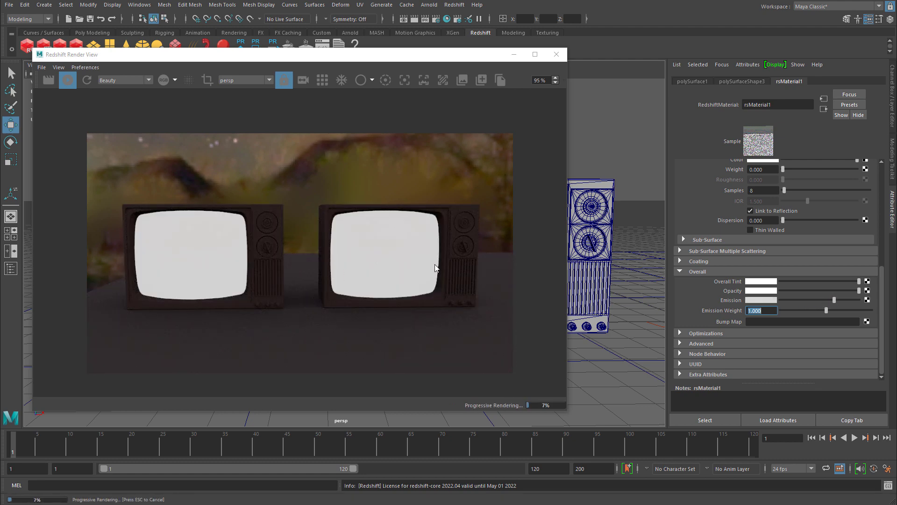
pyautogui.click(759, 301)
pyautogui.click(778, 325)
pyautogui.moveTo(779, 327); pyautogui.dragTo(757, 328)
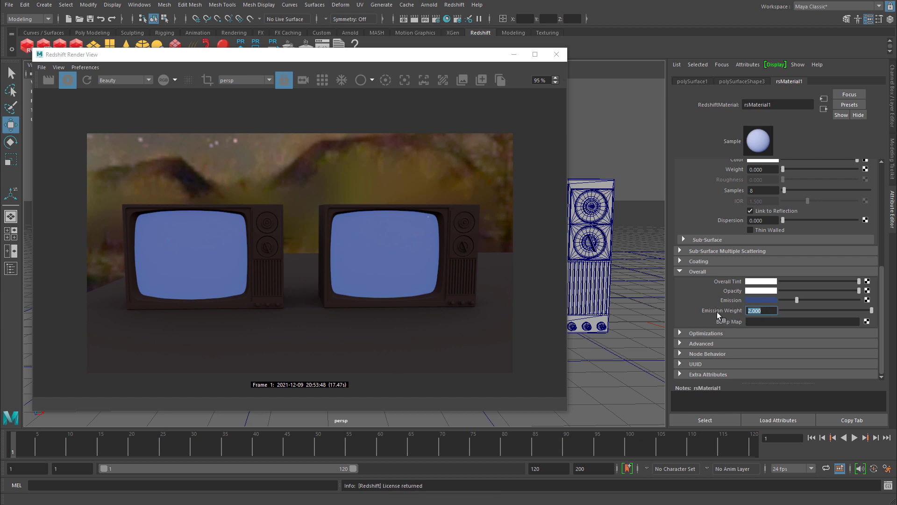
# Step: Set Emission Weight to 2, saturate the Emission colour to blue, then raise the weight to 5
pyautogui.write('2')
pyautogui.press('Return')
pyautogui.click(780, 299)
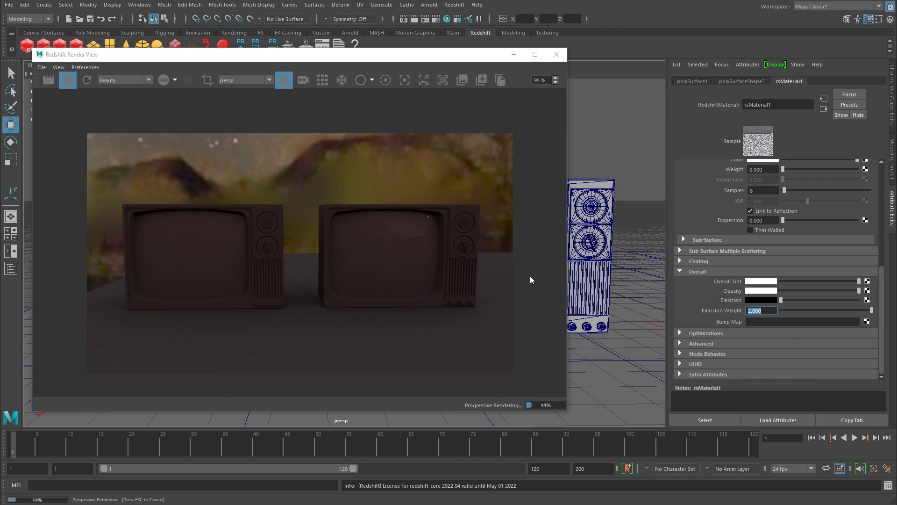
pyautogui.moveTo(783, 298); pyautogui.dragTo(806, 300)
pyautogui.click(764, 300)
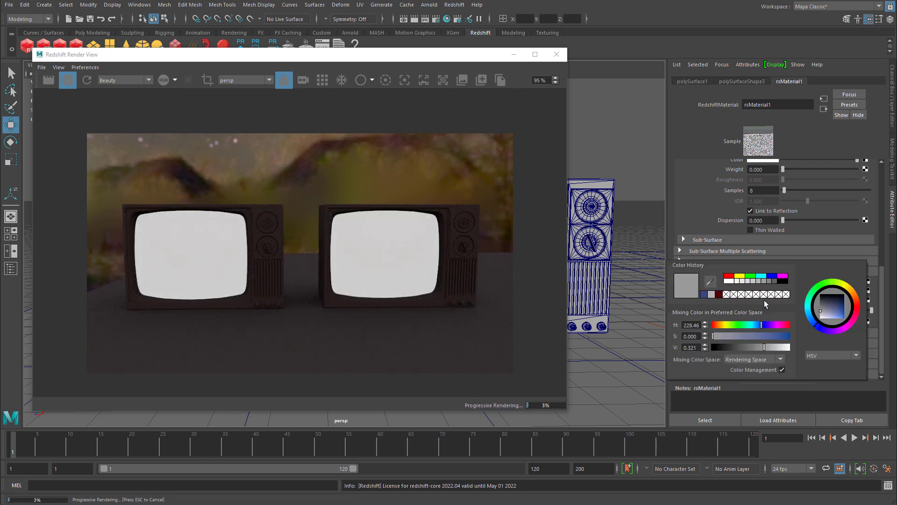
pyautogui.click(776, 336)
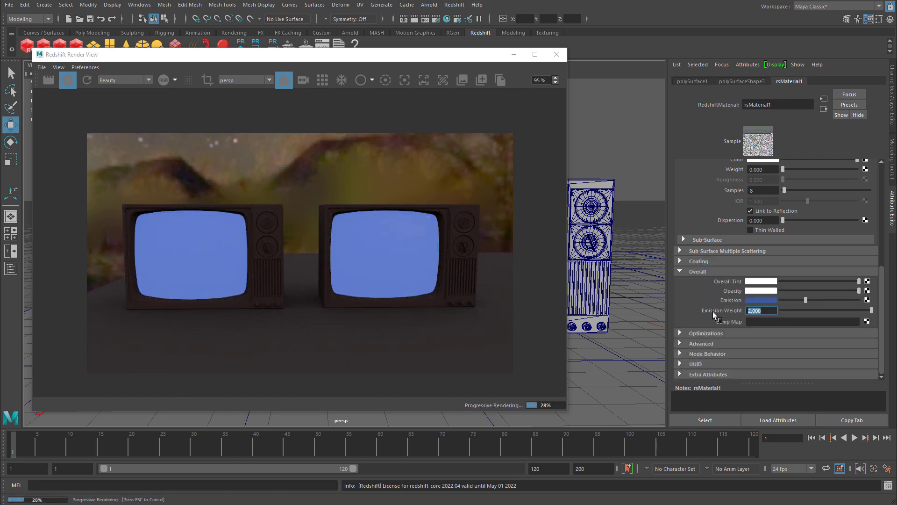
pyautogui.write('5')
pyautogui.press('Return')
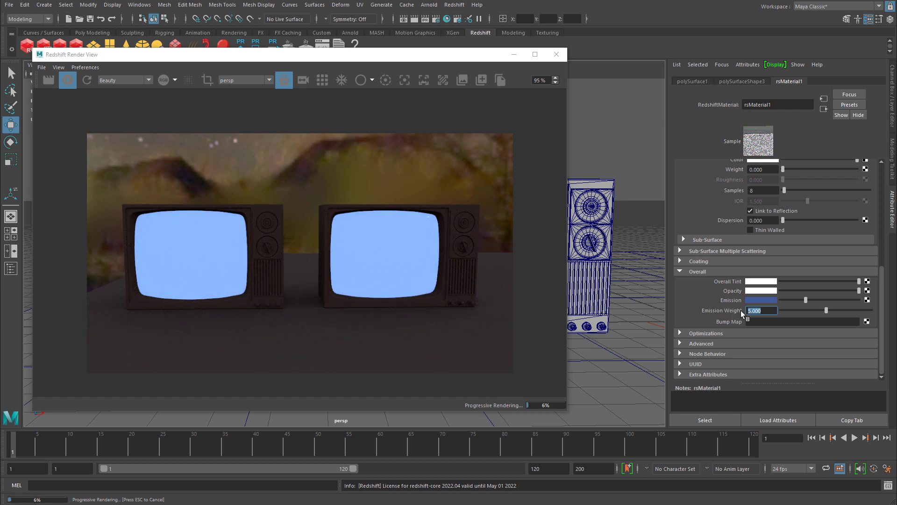